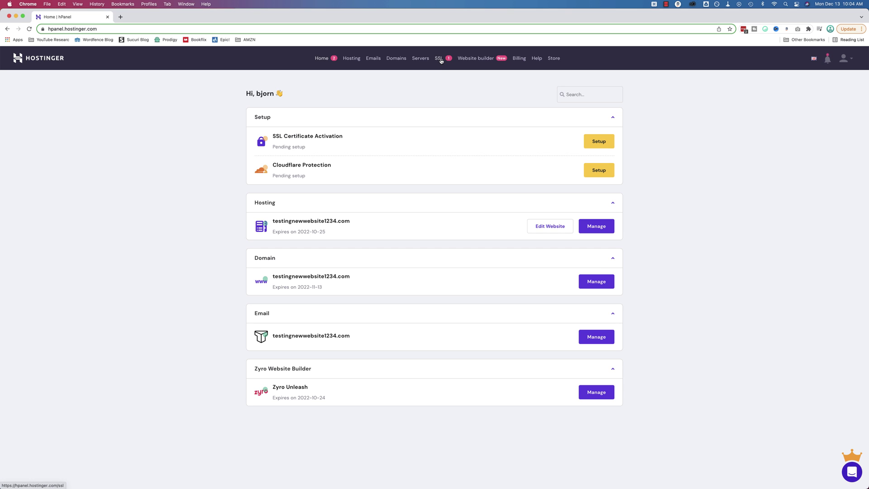
From the SSL page, set up the pending certificate and install SSL on testingnewwebsite1234.com
click(439, 59)
drag(258, 148, 379, 147)
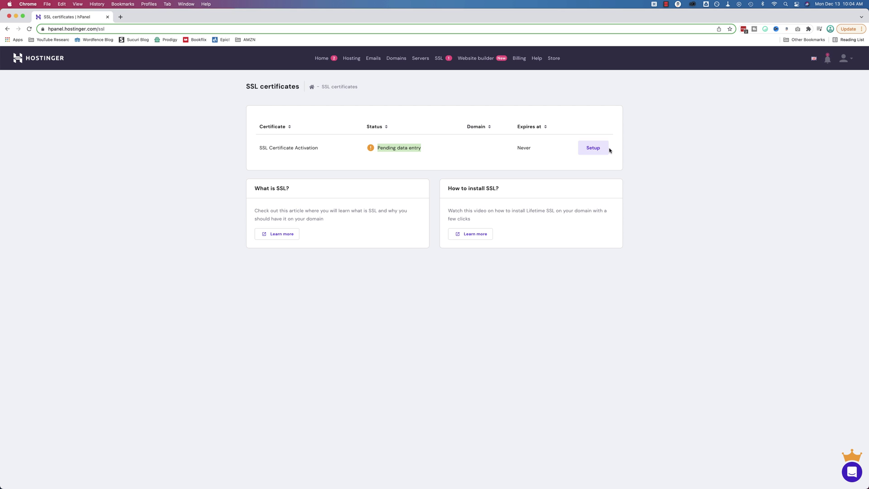
click(595, 149)
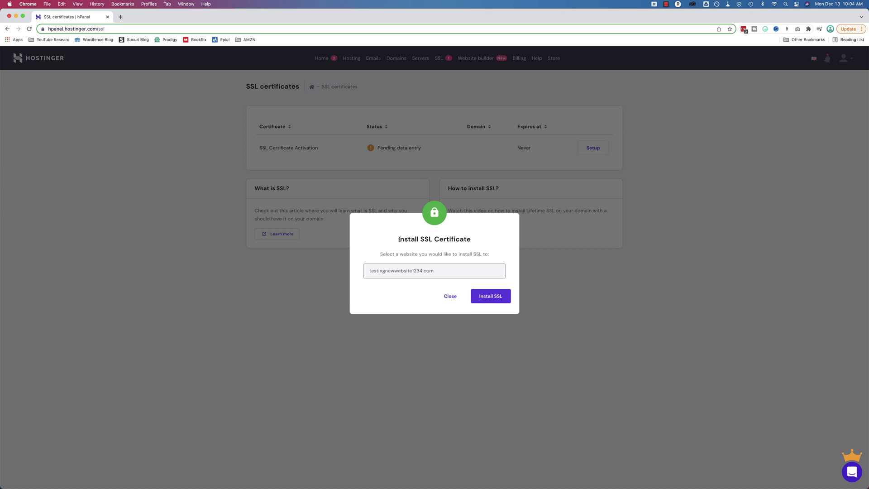
drag(398, 239, 476, 240)
click(444, 273)
drag(441, 273, 362, 273)
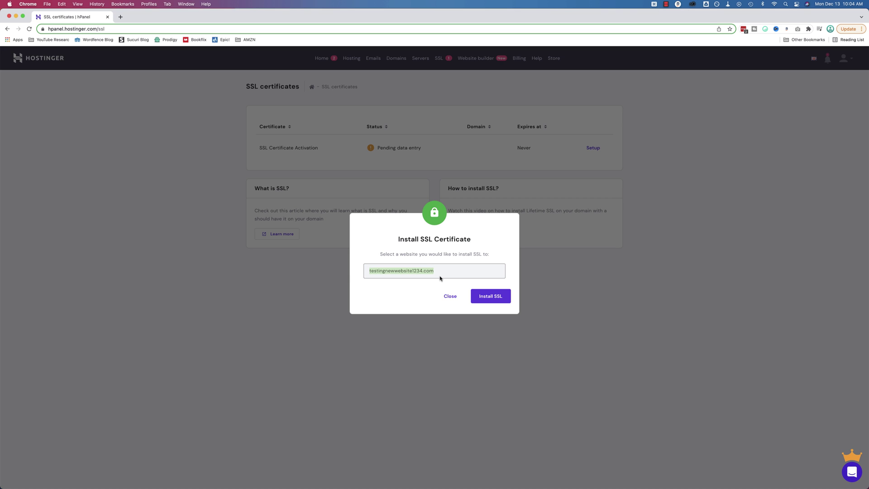
click(484, 296)
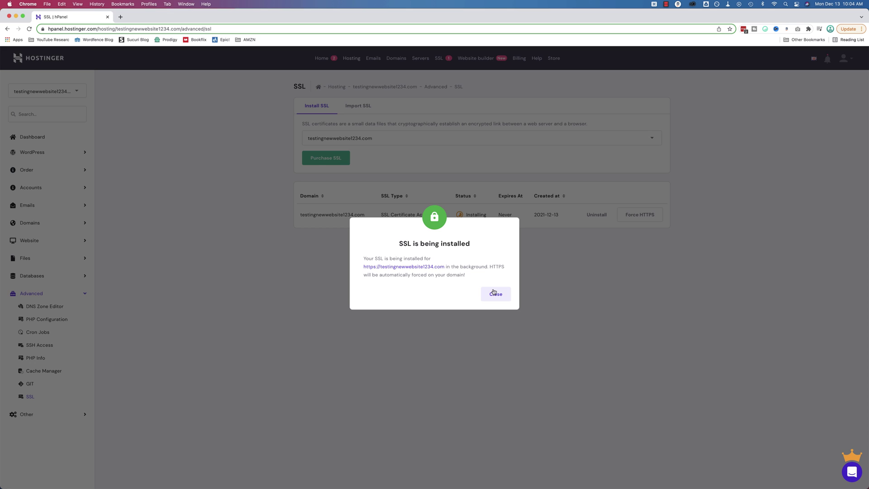
Close the installation notice and review the Lifetime SSL (Let's Encrypt) row: never expiring, created 2021-12-13
click(497, 295)
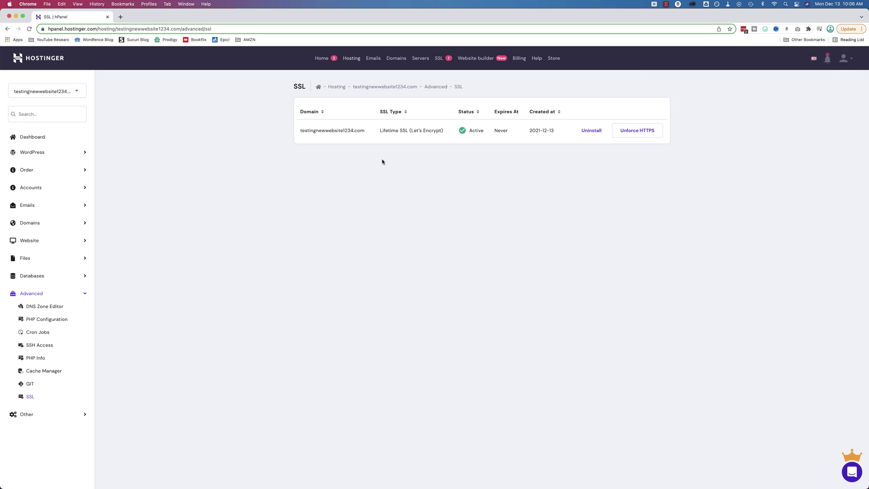
drag(380, 130, 442, 131)
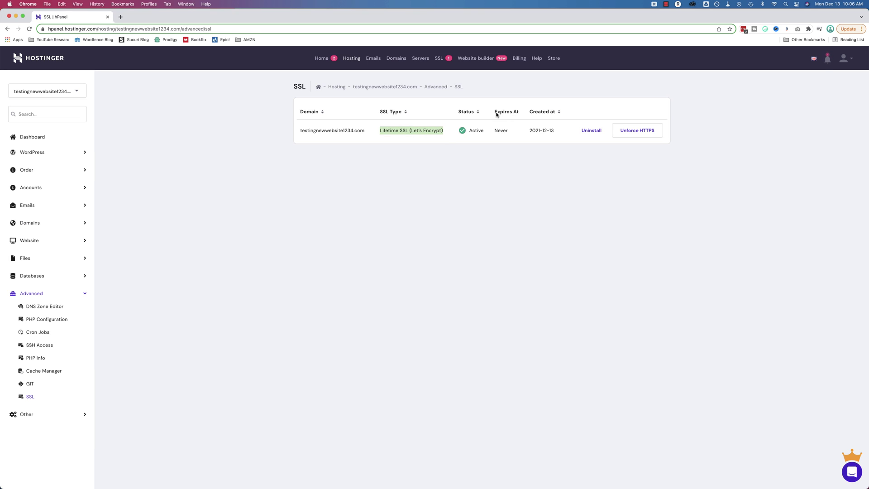
double_click(501, 130)
double_click(539, 130)
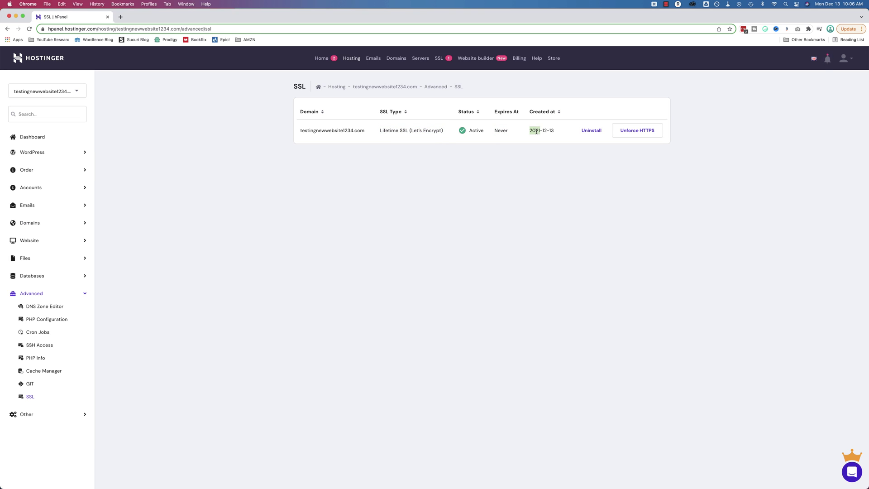
drag(538, 130, 559, 131)
drag(443, 131, 379, 131)
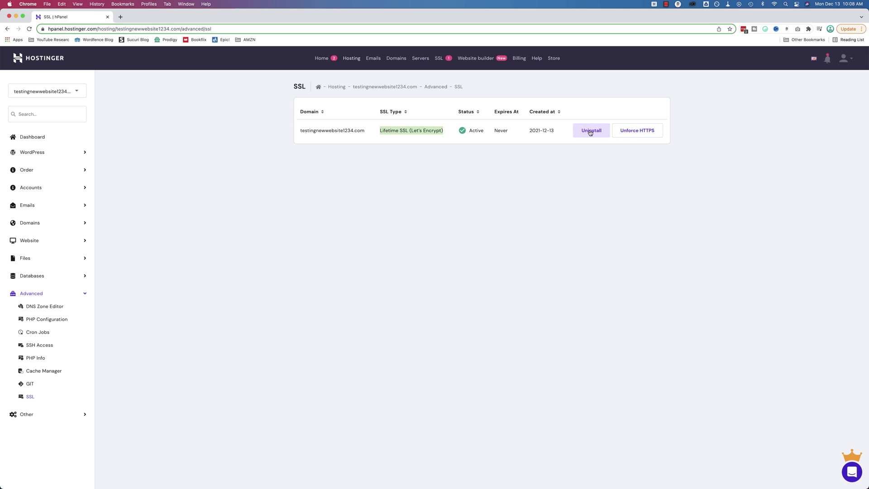
Copy the domain testingnewwebsite1234.com from the address bar and load it in a new tab
click(180, 29)
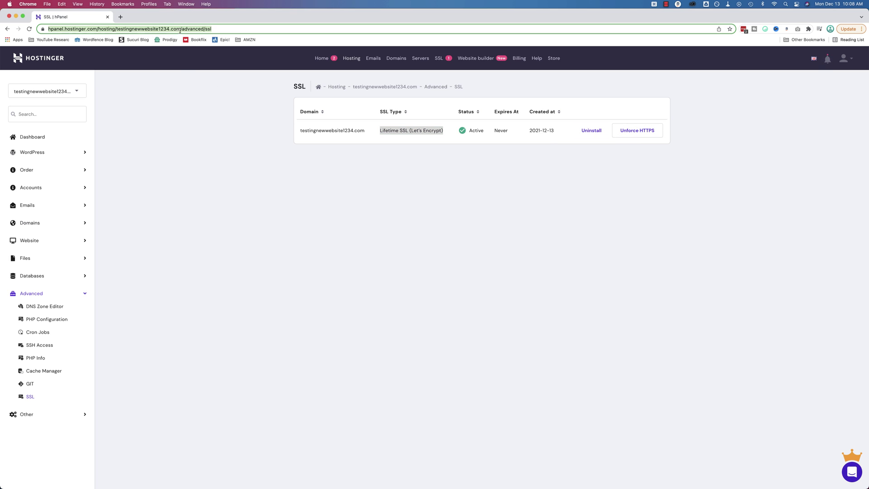
drag(132, 29, 196, 30)
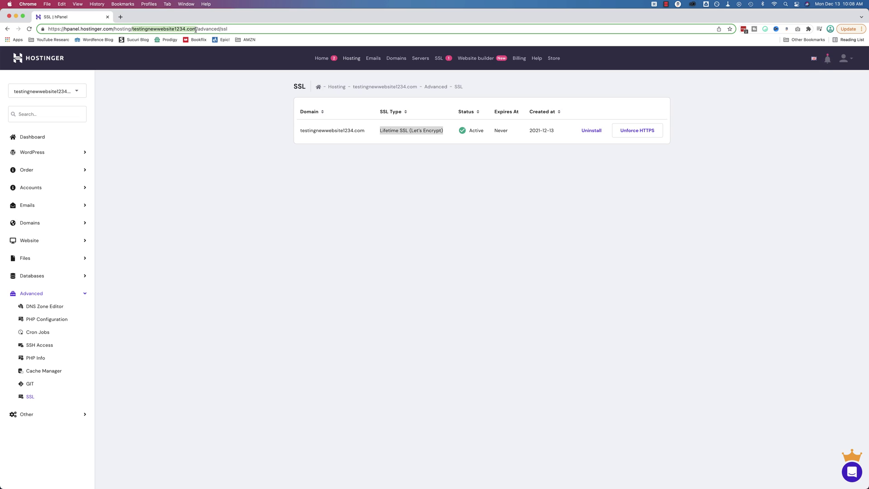
key(super+c)
key(super+t)
key(super+v)
key(Return)
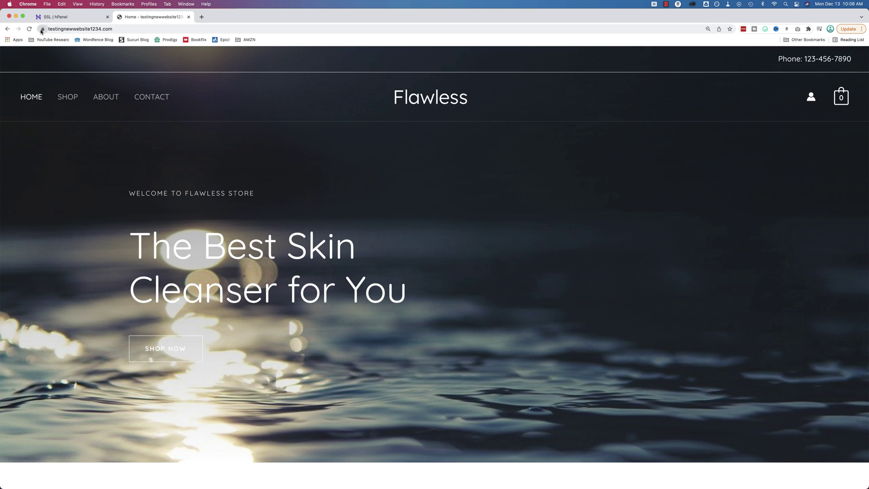
Confirm the site's connection is secure, then return to the hPanel SSL tab
click(43, 29)
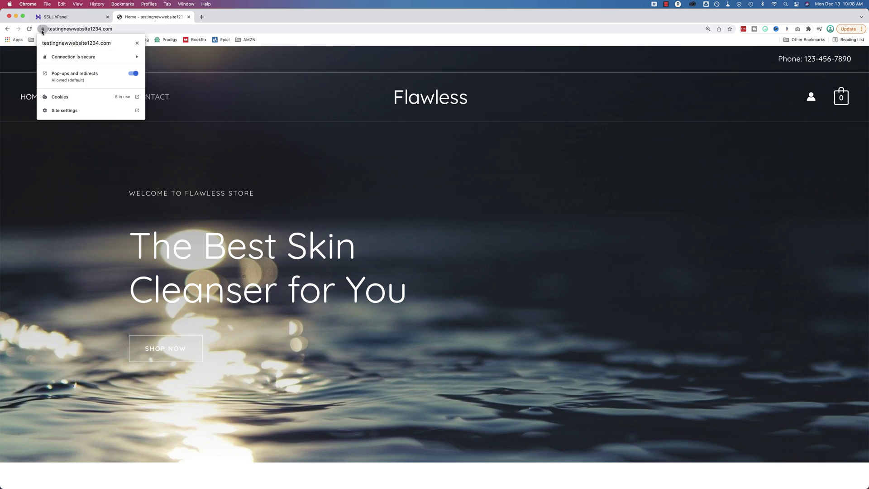
click(139, 59)
click(45, 43)
click(63, 18)
click(301, 140)
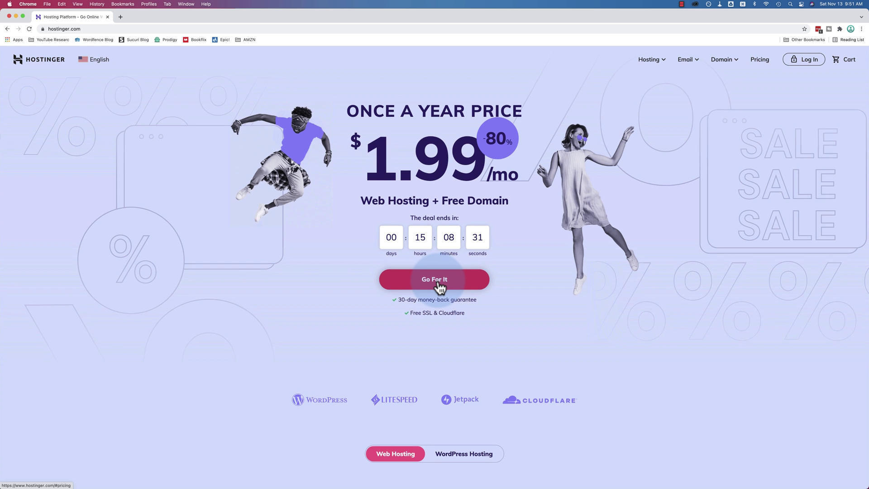
Bring up Hostinger's $1.39, $1.99 and $3.99/mo plans and snap the window left beside SiteGround's pricing
click(388, 278)
click(316, 327)
scroll(555, 229, down, 3)
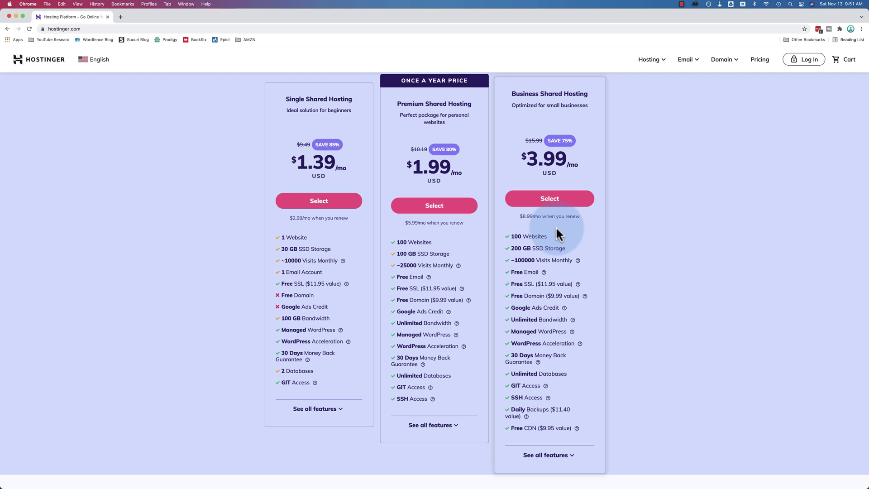
key(ctrl+alt+Left)
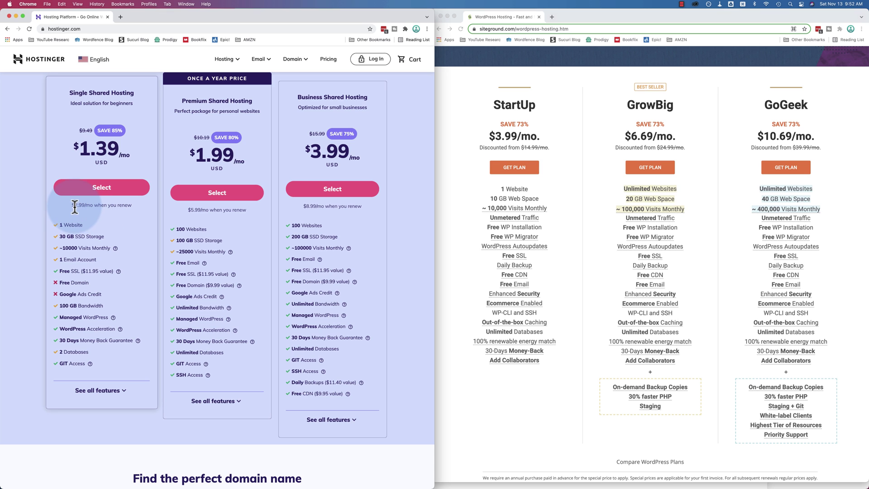
drag(75, 206, 90, 207)
click(501, 148)
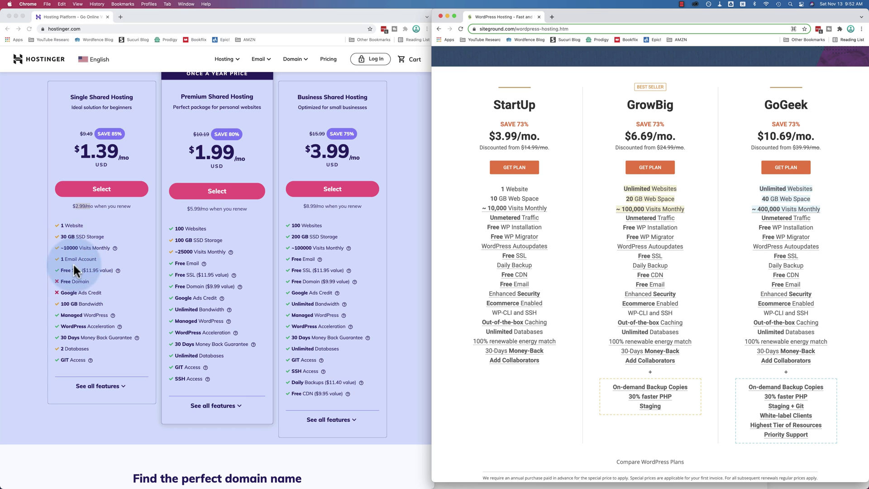
click(117, 270)
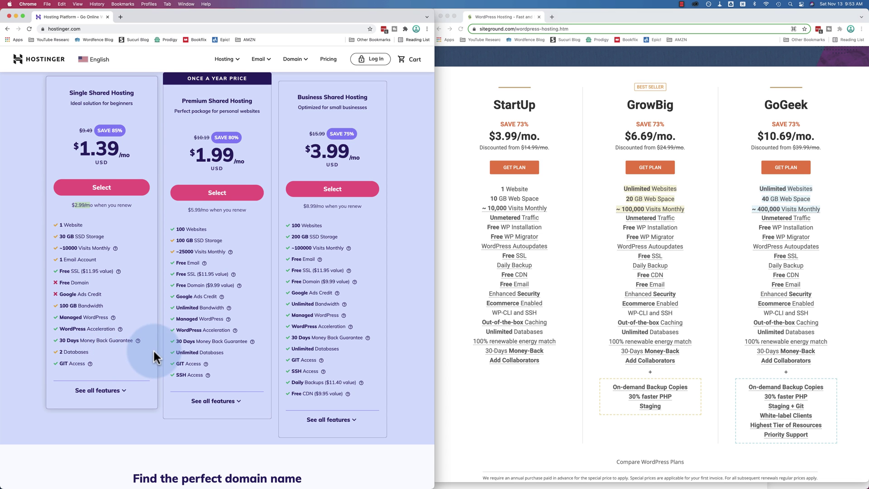
scroll(160, 285, up, 1)
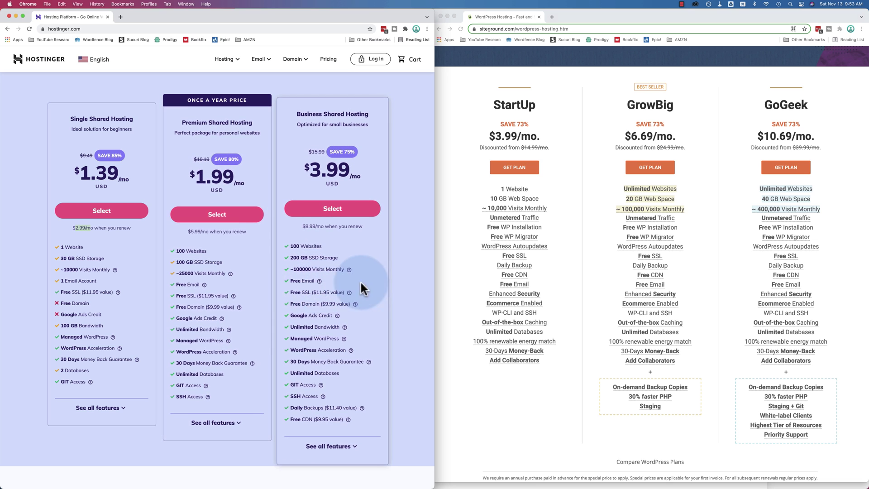
Point out the Business plan's Unlimited Databases, $3.99 price and $8.99/mo renewal price
mouse_move(337, 317)
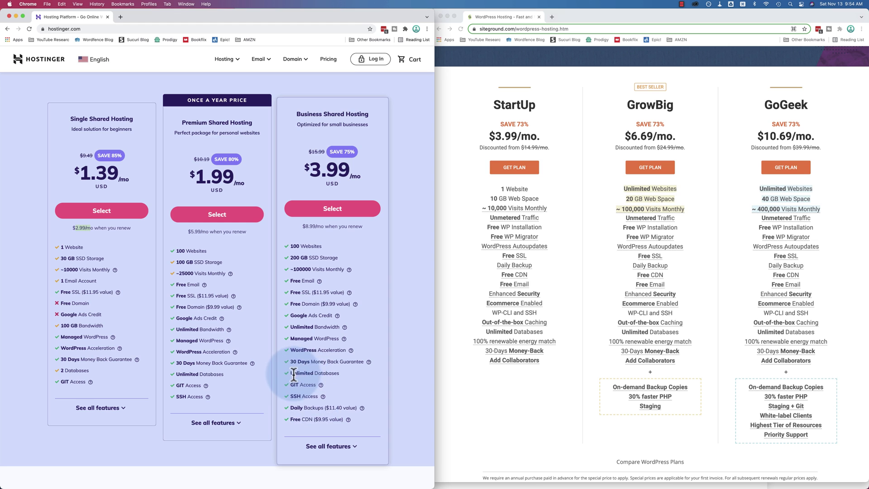
drag(290, 373, 318, 373)
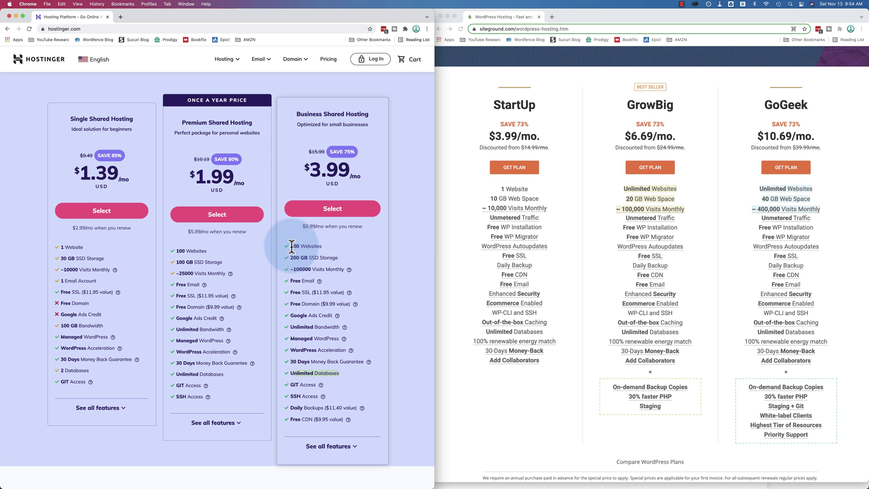
drag(363, 166, 299, 172)
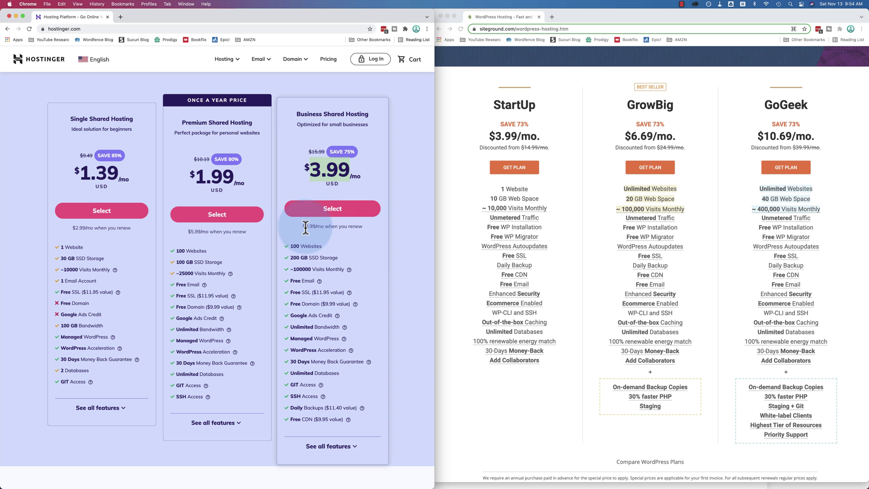
drag(302, 227, 324, 228)
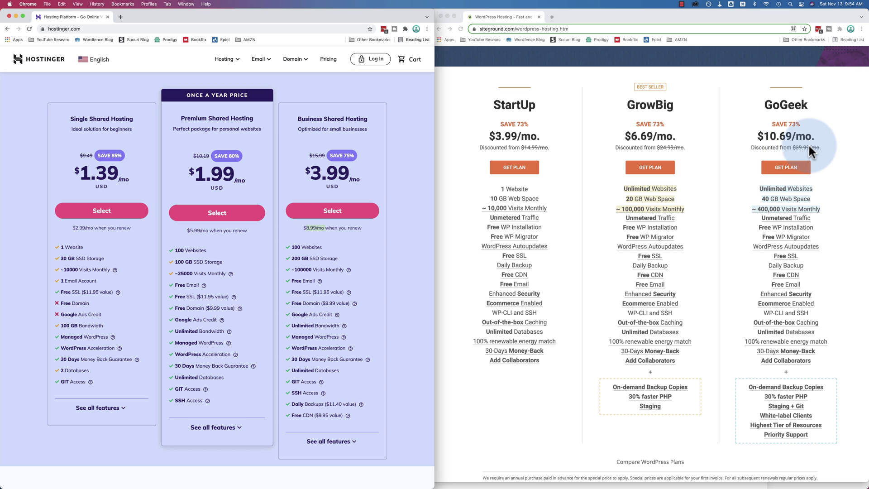
Expand every plan's full feature list, then maximize the Hostinger window and scroll to the plans
scroll(401, 382, down, 5)
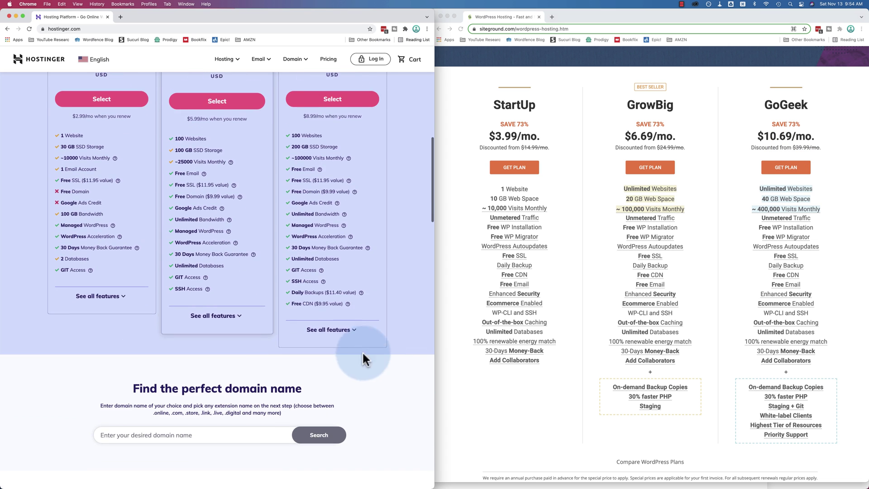
click(347, 343)
scroll(300, 311, down, 6)
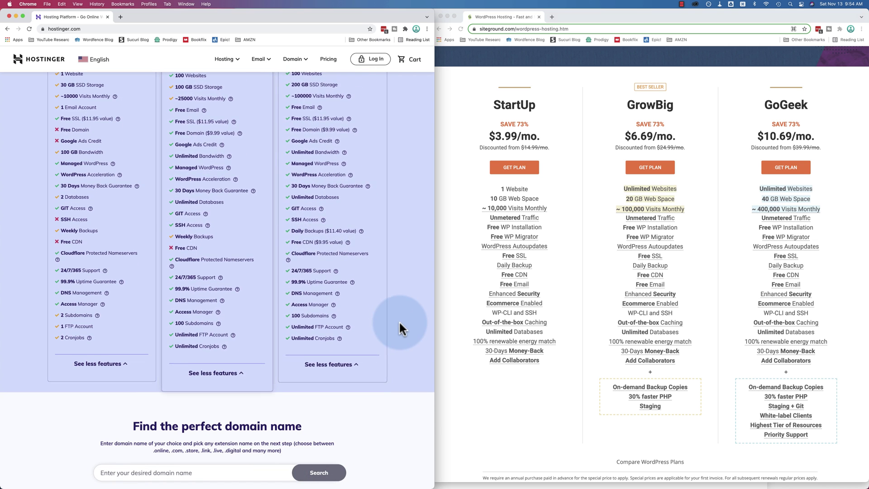
scroll(399, 321, up, 6)
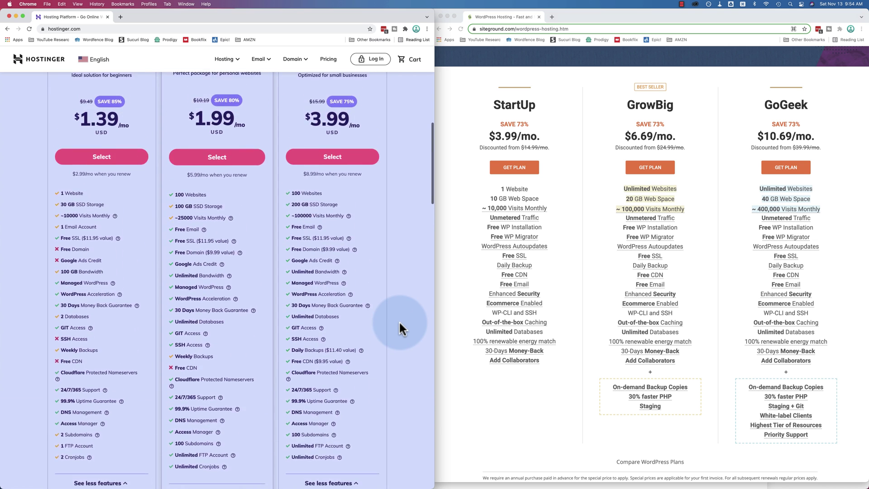
scroll(398, 320, up, 3)
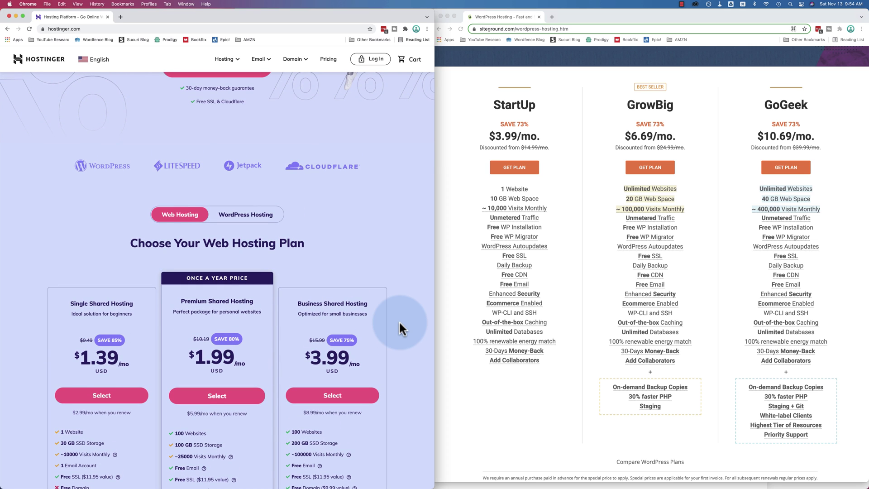
scroll(399, 321, up, 5)
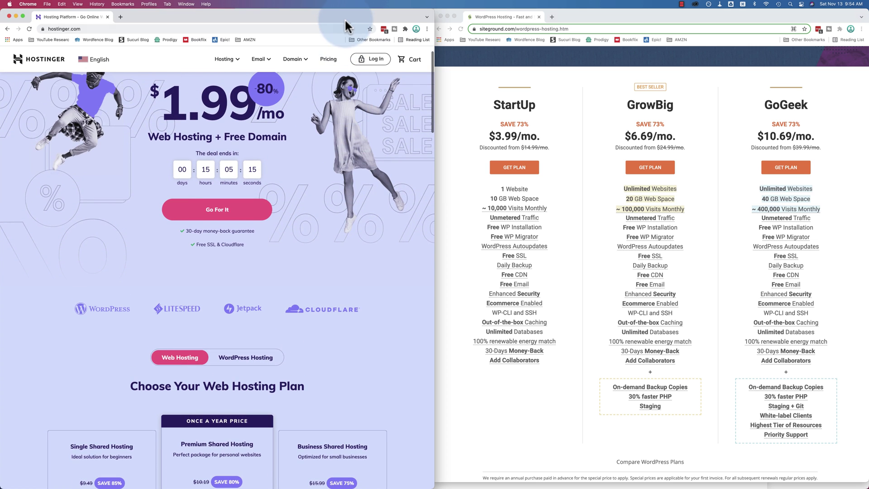
double_click(345, 13)
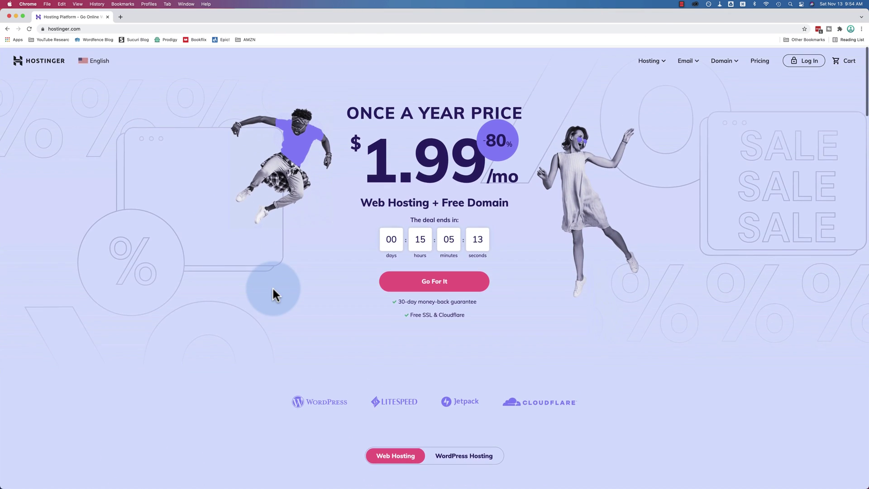
scroll(442, 293, down, 10)
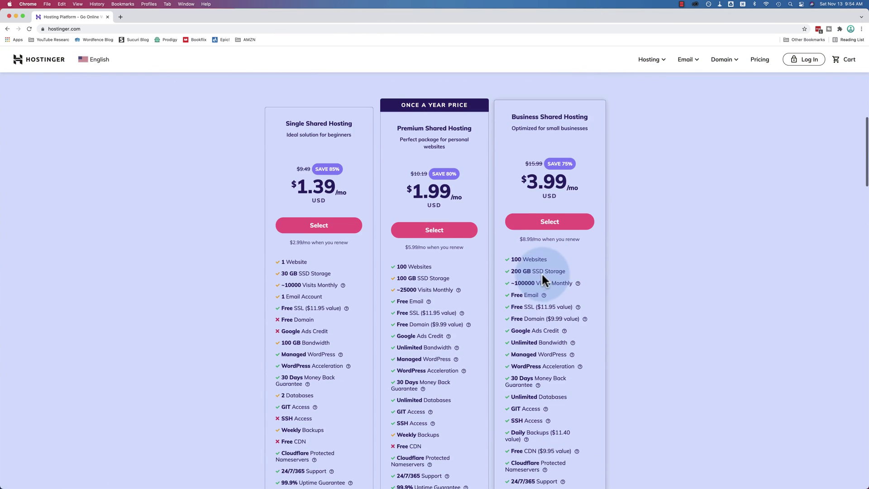
Add Business Shared Hosting to the cart on the 48-month period
click(572, 226)
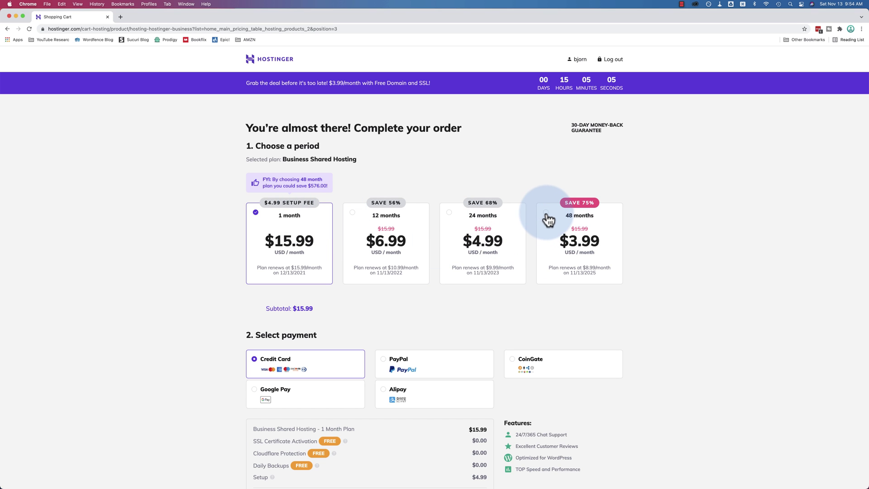
click(548, 218)
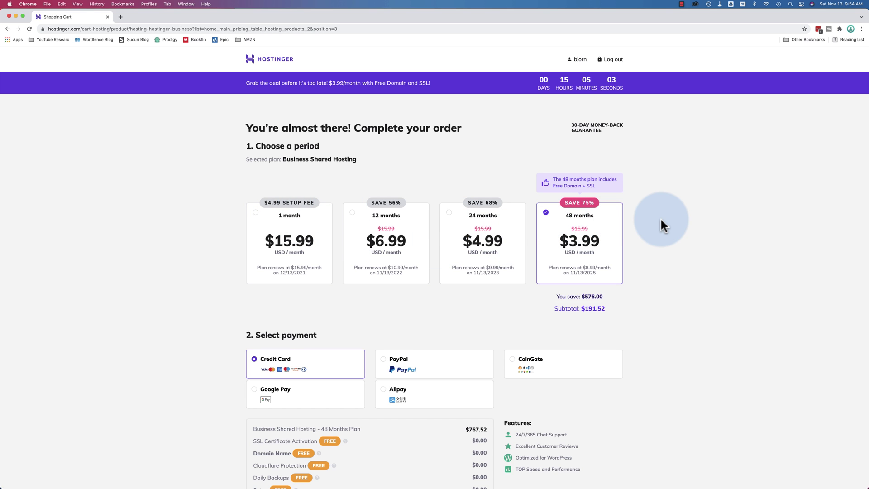
scroll(660, 218, down, 3)
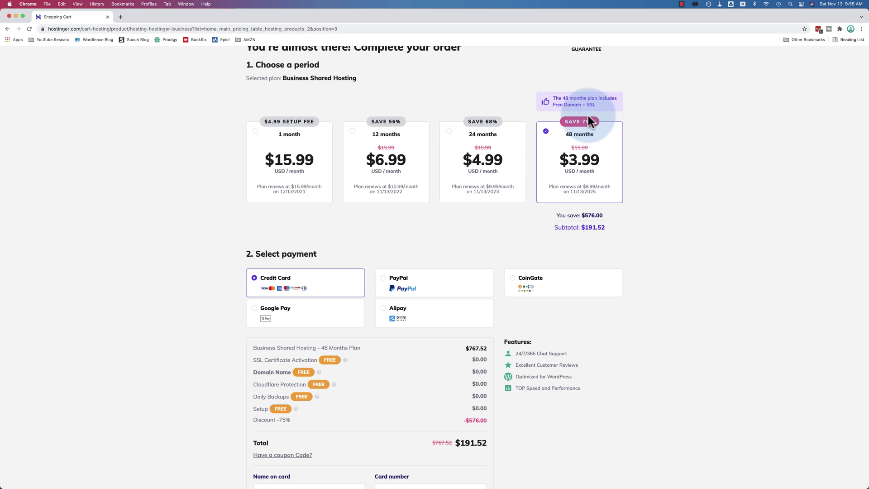
Compare the 24-, 12- and 1-month prices, then settle on 48 months totalling $191.52
click(450, 136)
click(344, 138)
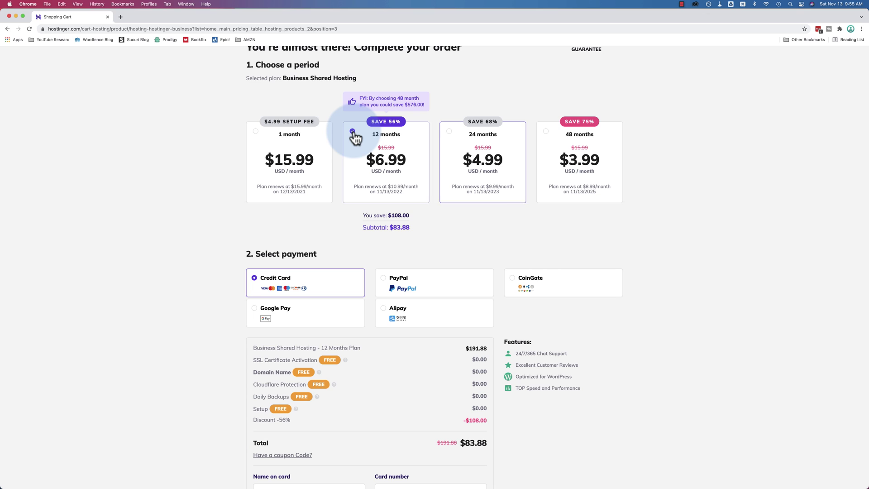
click(257, 137)
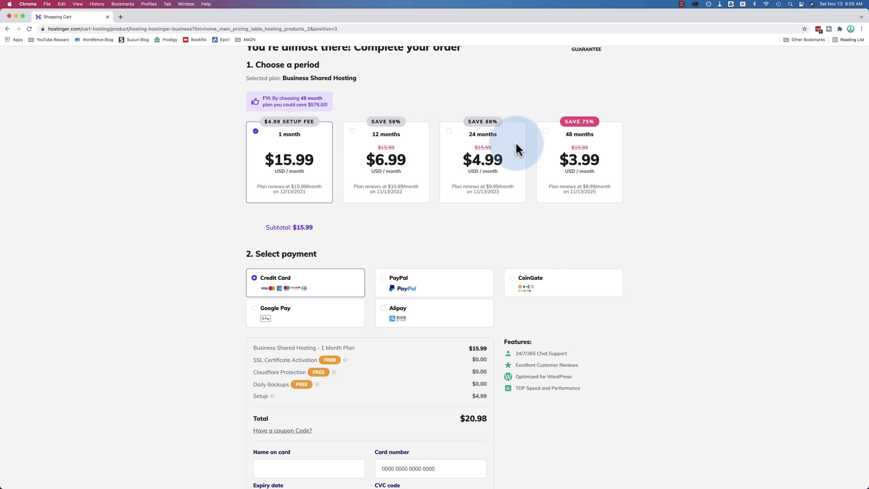
click(547, 135)
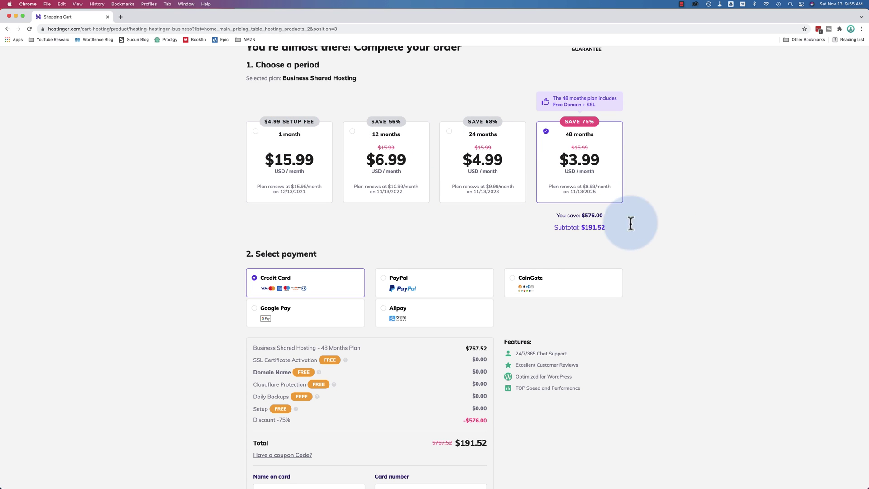
drag(606, 228, 585, 227)
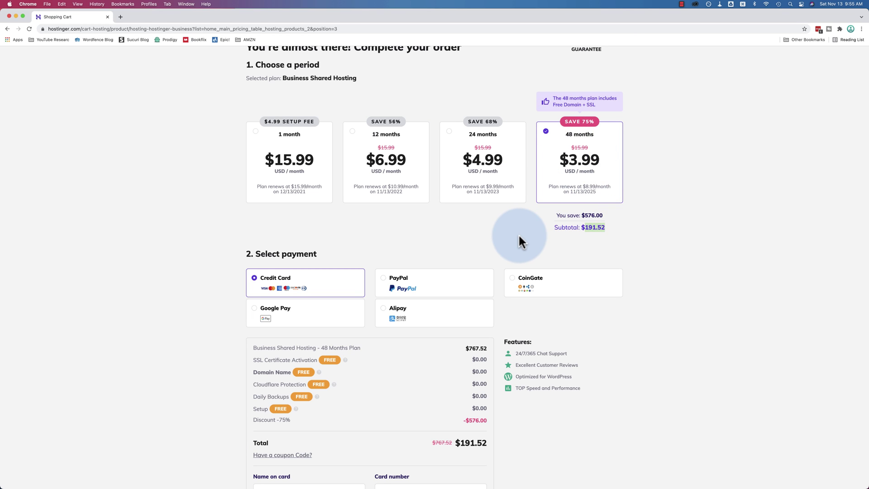
scroll(468, 230, down, 2)
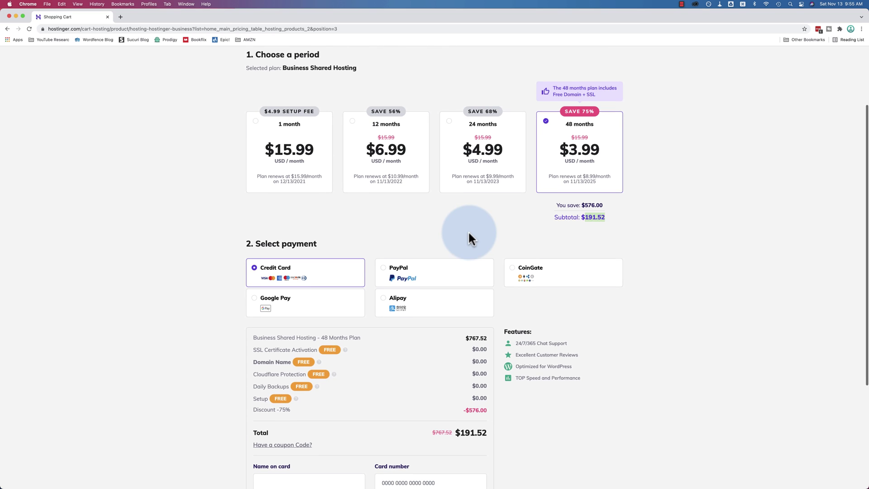
scroll(468, 230, down, 5)
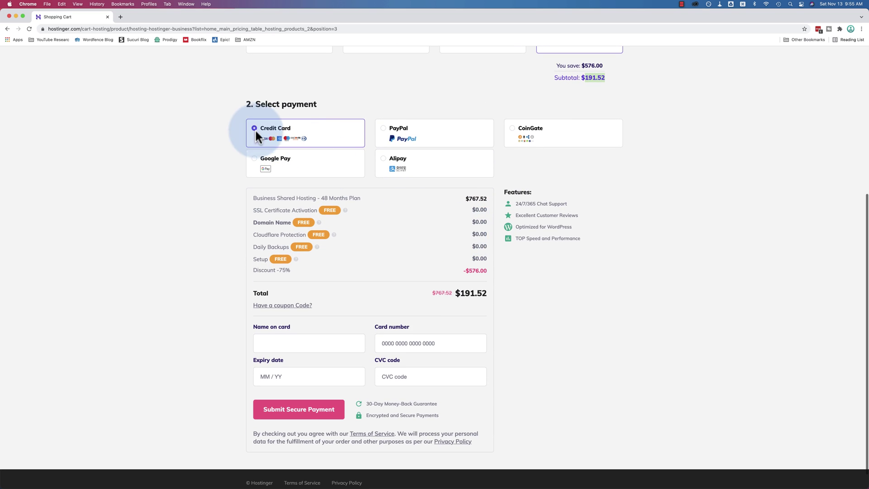
click(541, 151)
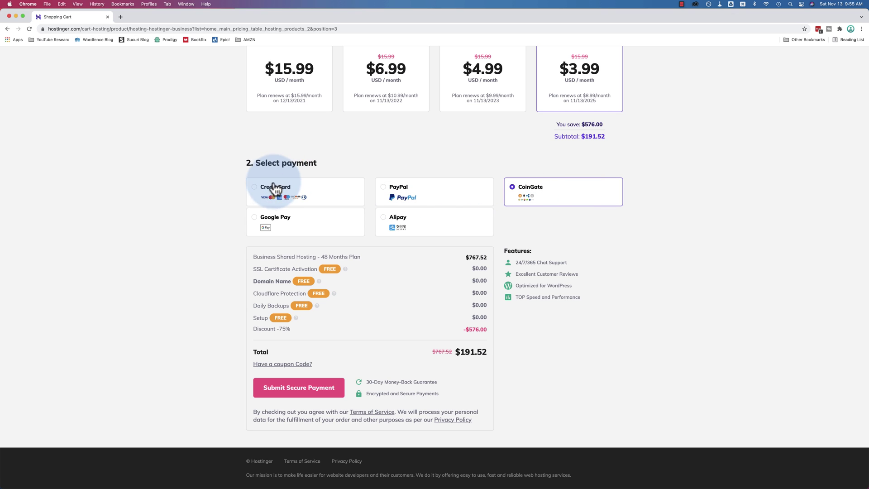
click(255, 194)
scroll(242, 233, down, 3)
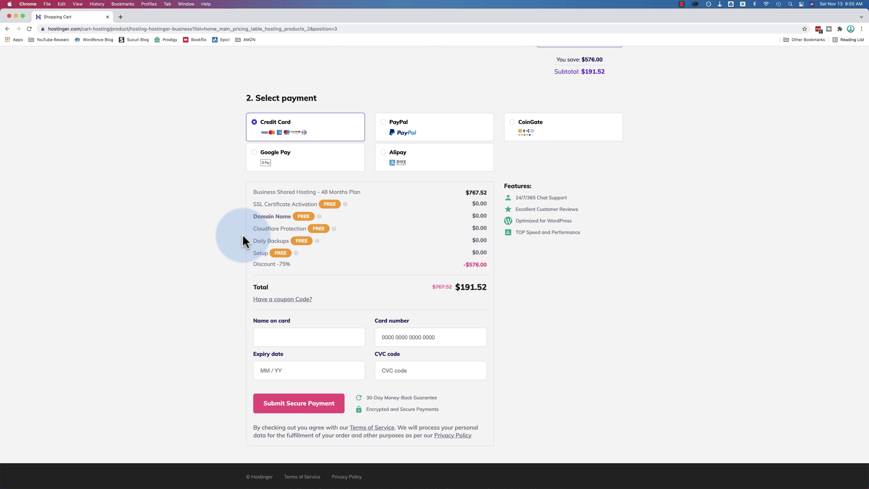
Paste and apply coupon WPLEARNINGLAB, cutting the total from $191.52 to $178.08
click(289, 299)
click(306, 304)
text(WPLEARNINGLAB)
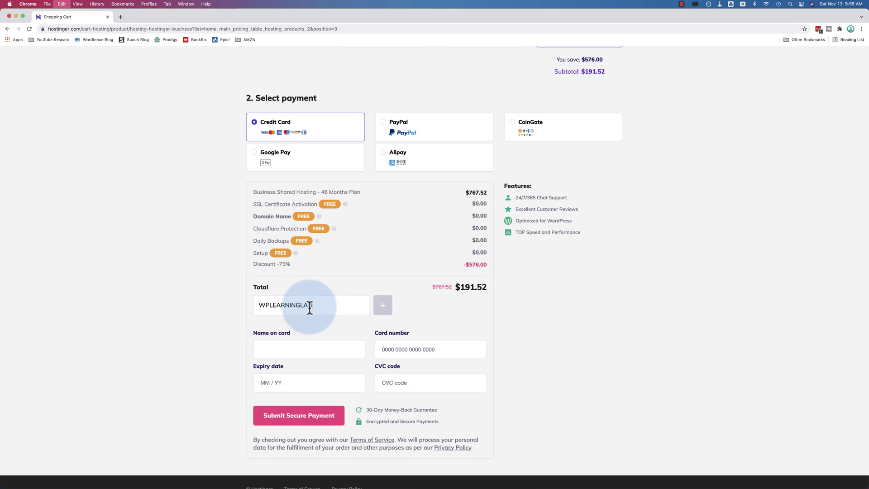
drag(259, 308, 359, 303)
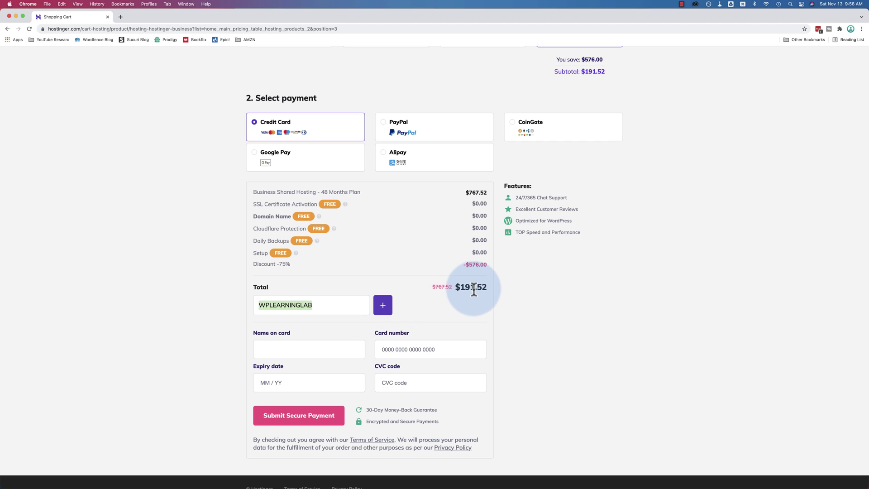
drag(459, 288, 486, 288)
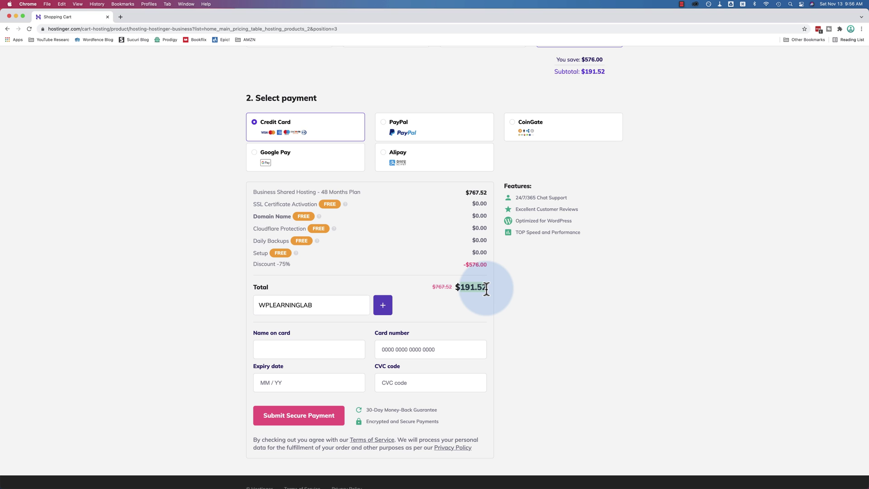
click(383, 311)
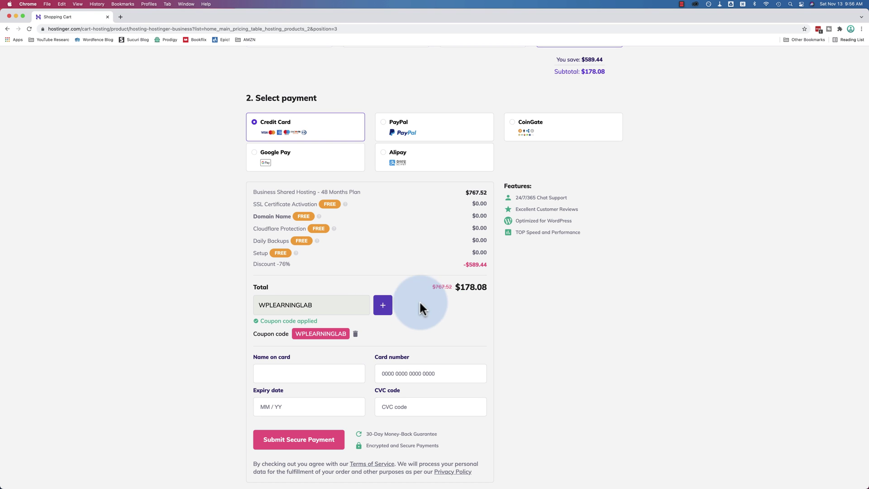
double_click(488, 286)
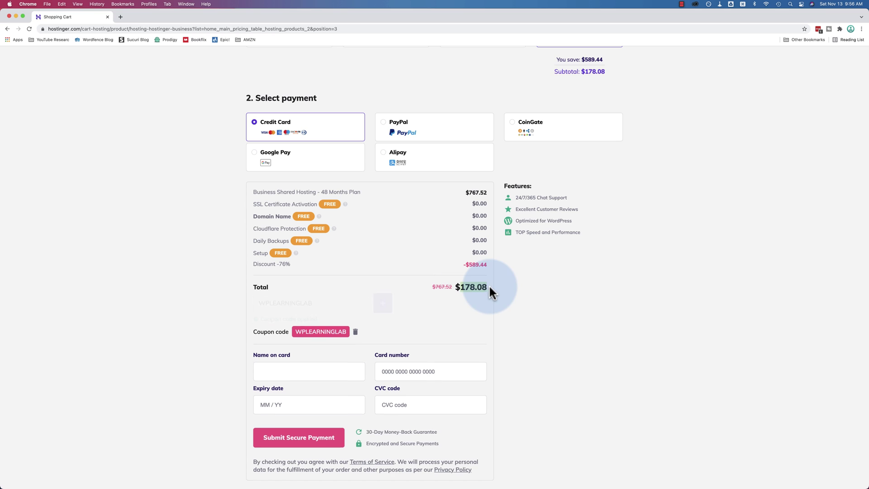
click(672, 319)
scroll(673, 320, up, 3)
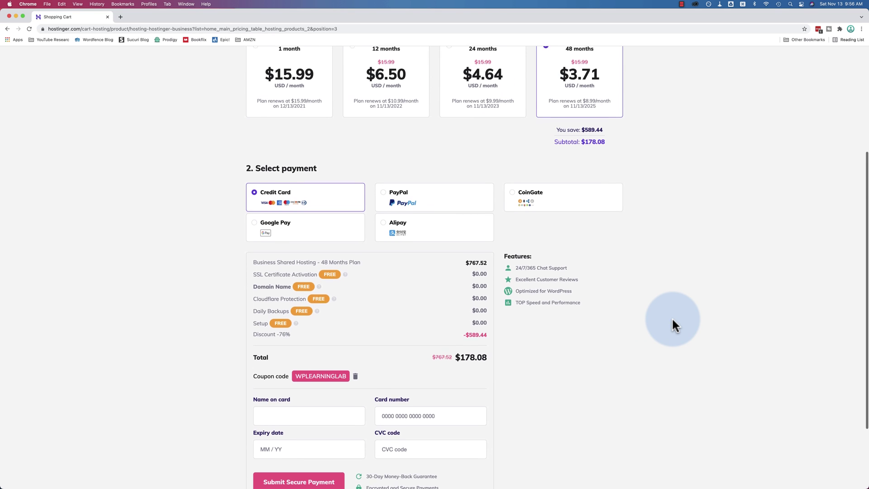
scroll(673, 319, up, 3)
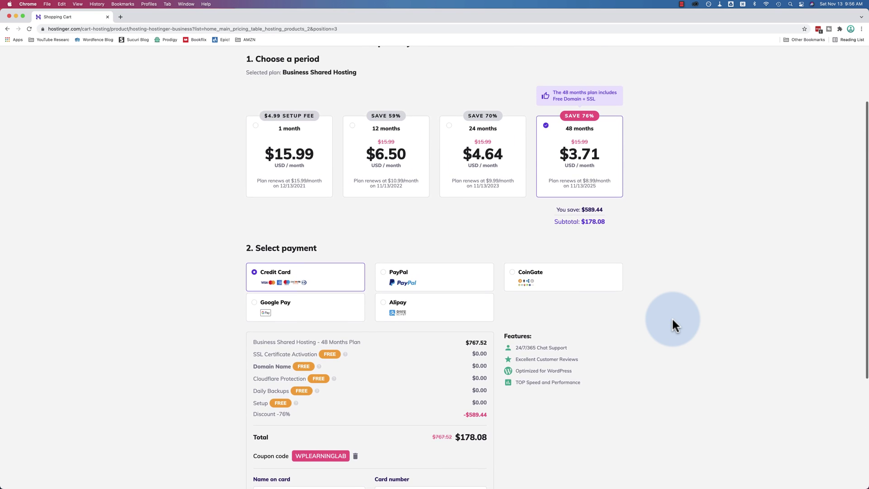
click(403, 148)
click(304, 152)
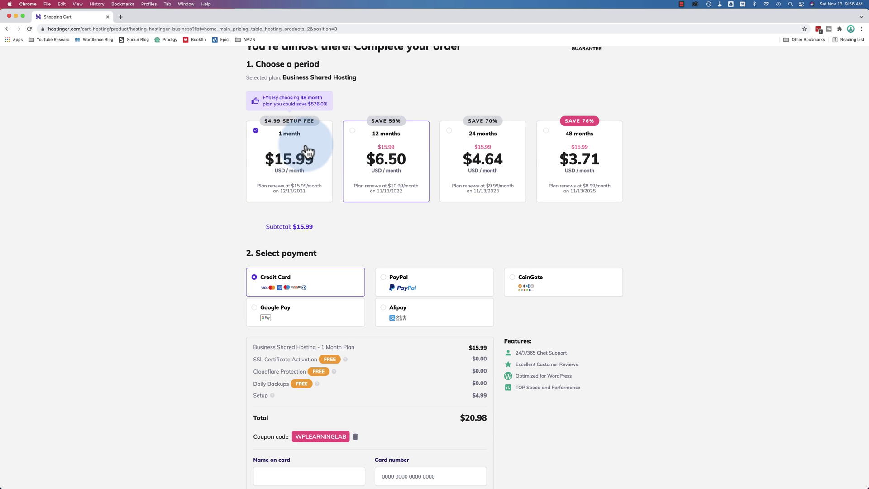
click(356, 149)
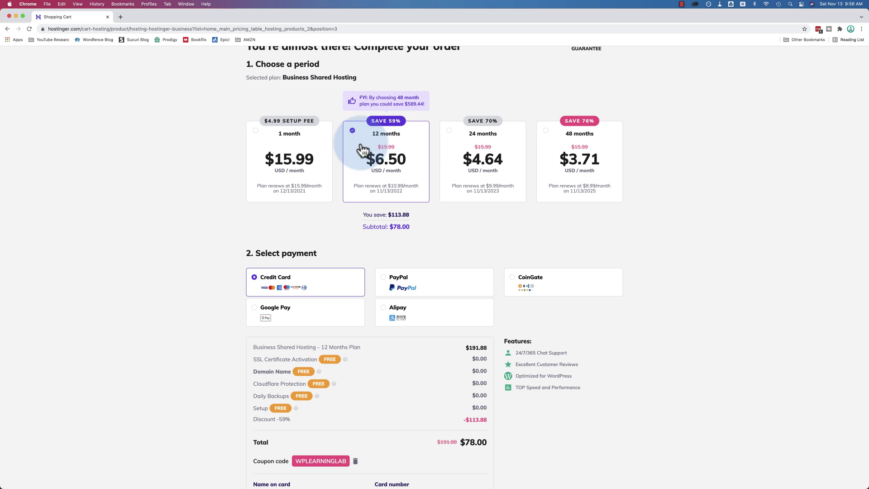
click(452, 146)
click(577, 146)
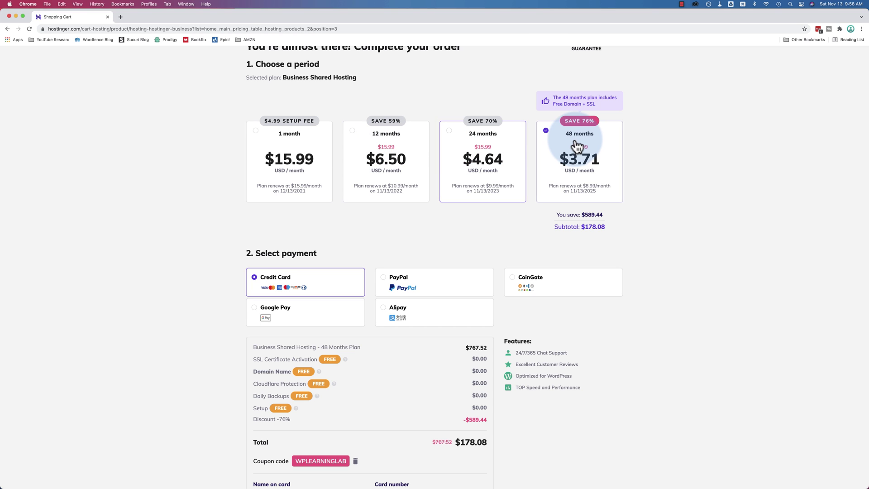
scroll(518, 305, down, 4)
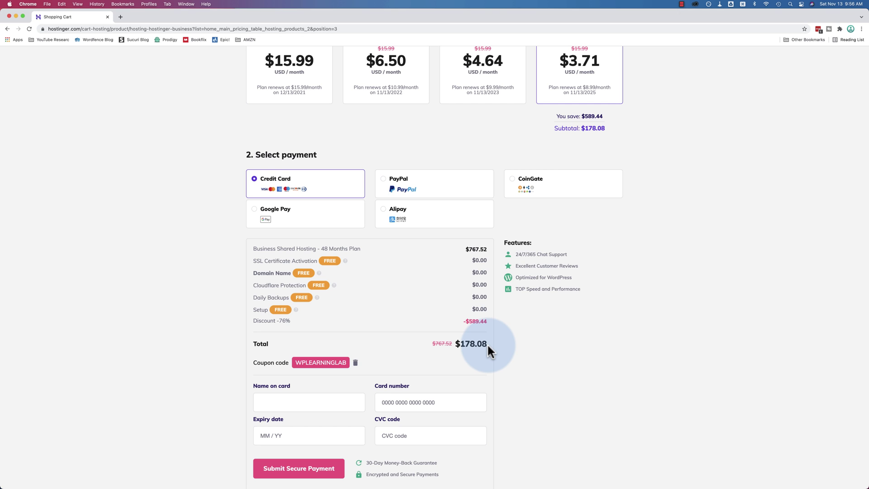
scroll(415, 341, down, 3)
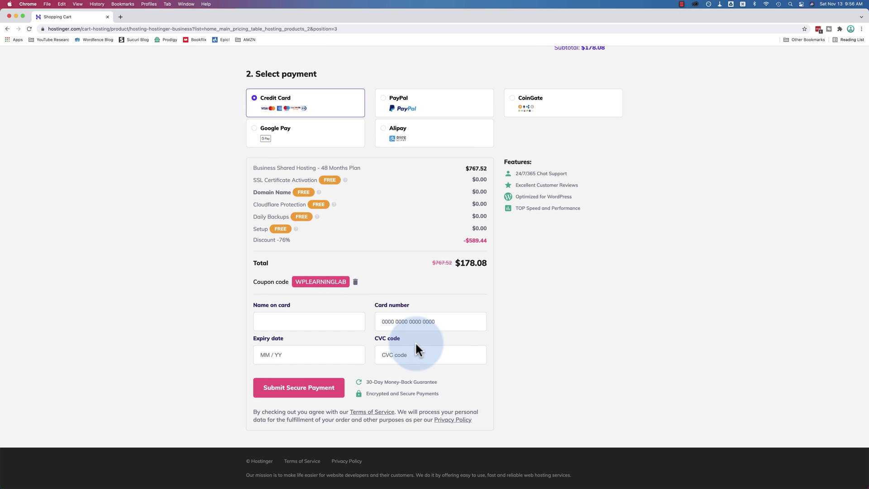